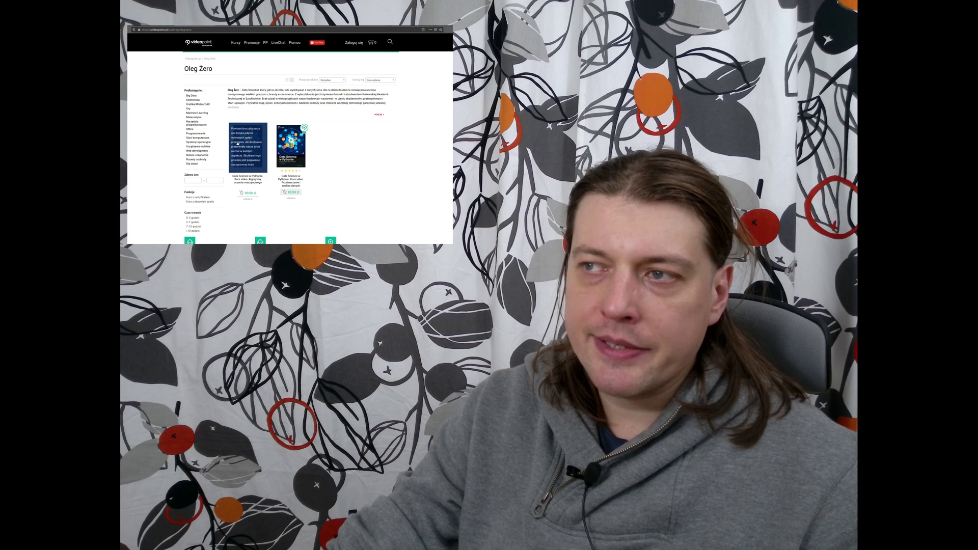
# - Open the 'Data Science w Pythonie. Kurs video. Algorytmy uczenia maszynowego' course page on videopoint.pl
pyautogui.click(240, 144)
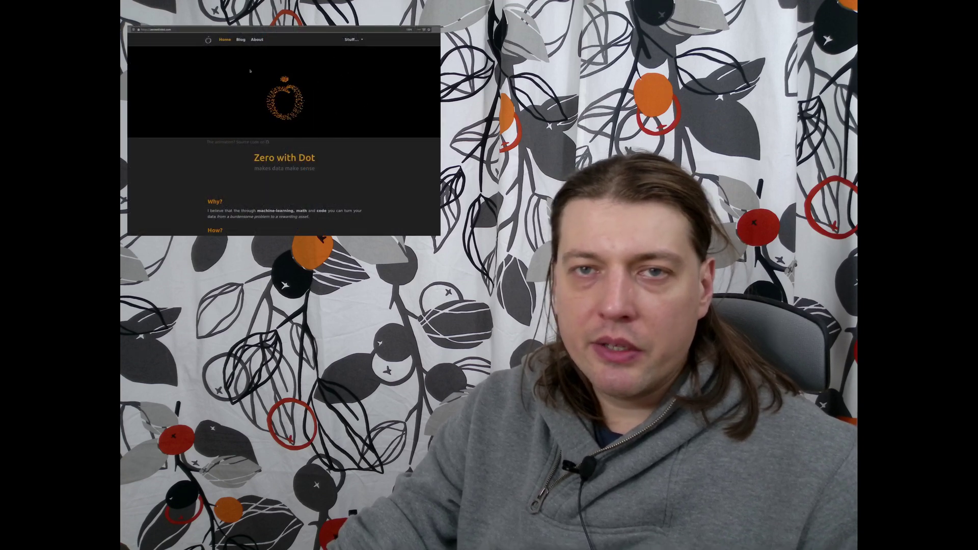
# - Open the 'Hidden Markov Model - Implemented from scratch' post from the Zero with Dot blog list
pyautogui.click(242, 40)
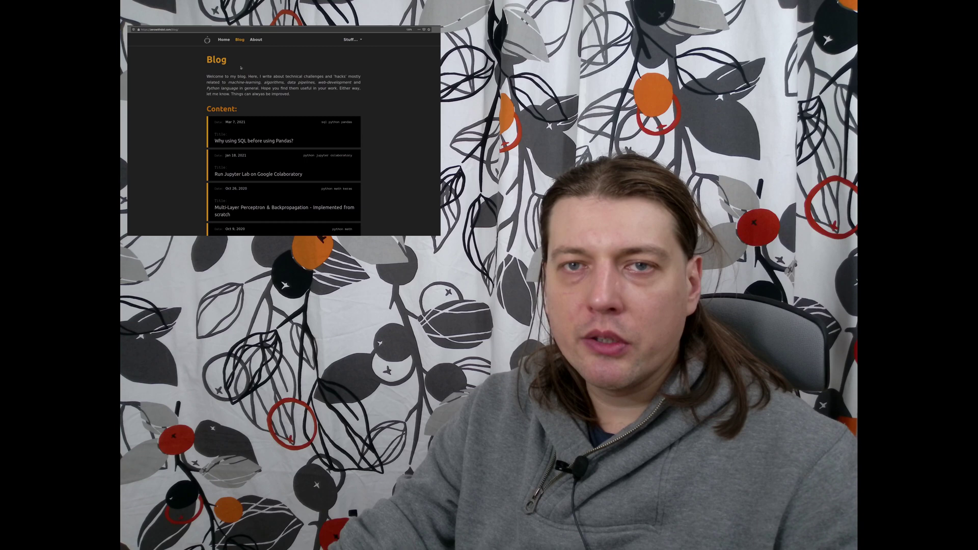
pyautogui.scroll(-4, 378, 112)
pyautogui.scroll(-4, 367, 104)
pyautogui.scroll(-3, 360, 91)
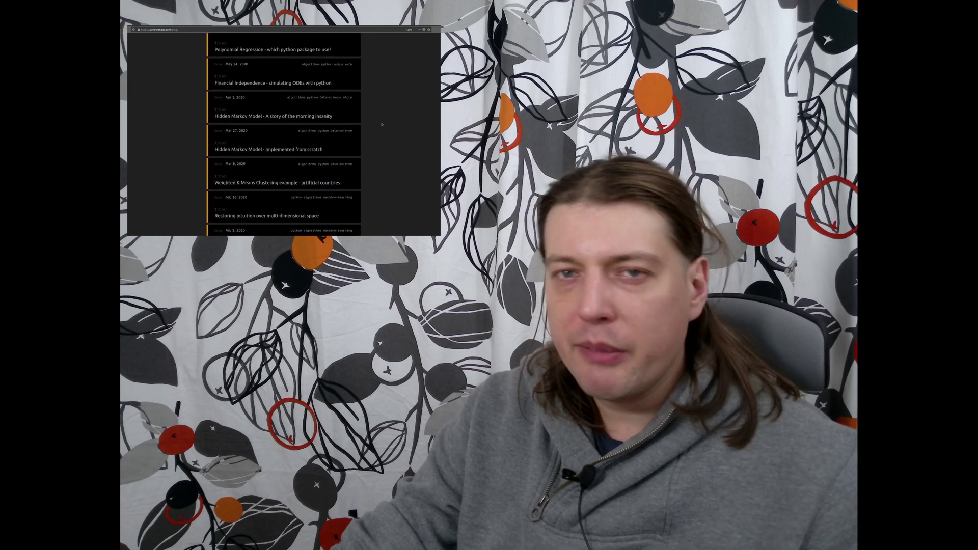
pyautogui.scroll(-2, 348, 85)
pyautogui.click(268, 90)
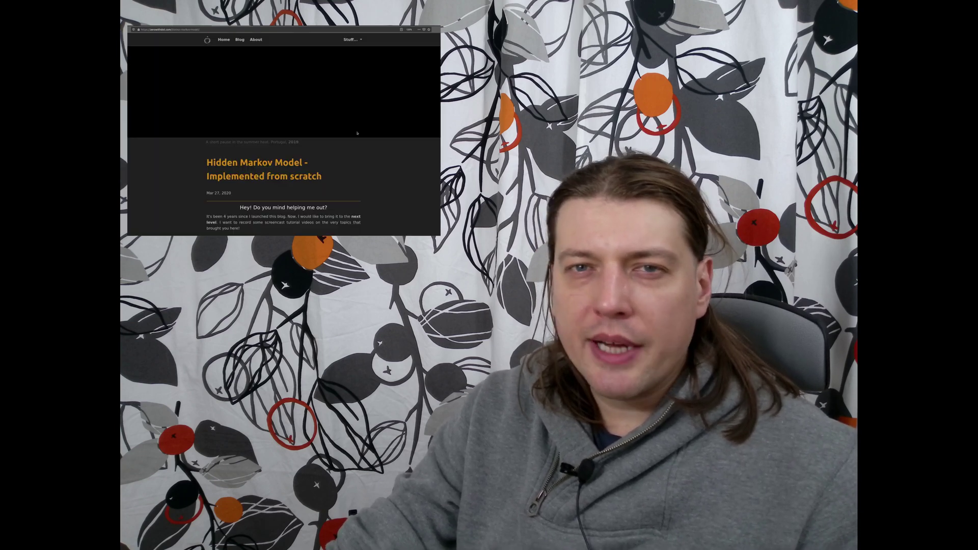
pyautogui.scroll(-4, 368, 145)
pyautogui.scroll(-5, 367, 153)
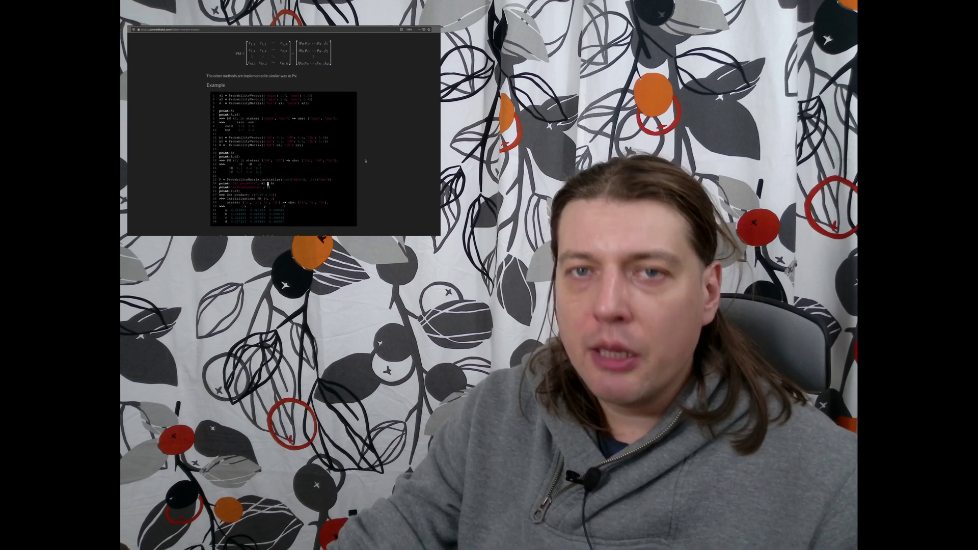
pyautogui.scroll(-4, 365, 161)
pyautogui.scroll(-4, 365, 161)
pyautogui.scroll(-4, 366, 162)
pyautogui.scroll(-2, 365, 161)
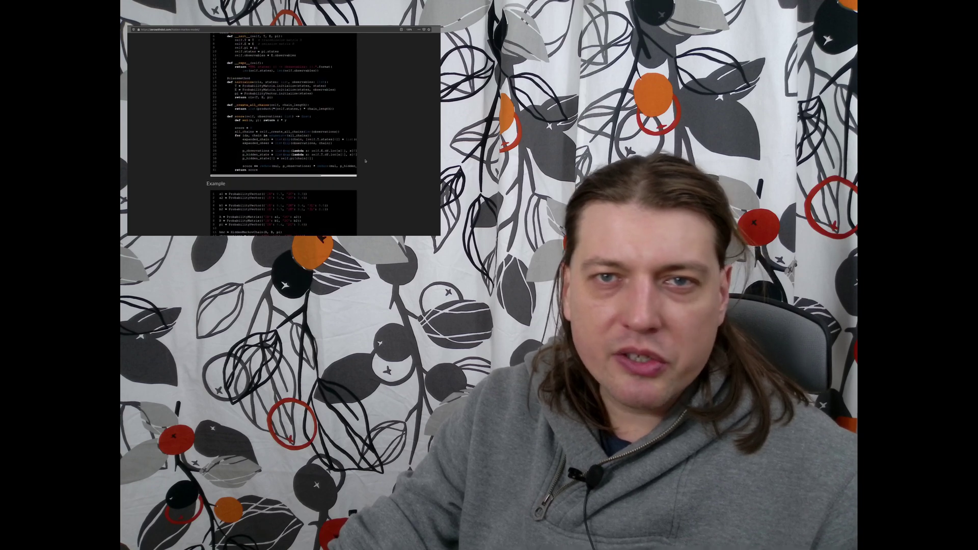